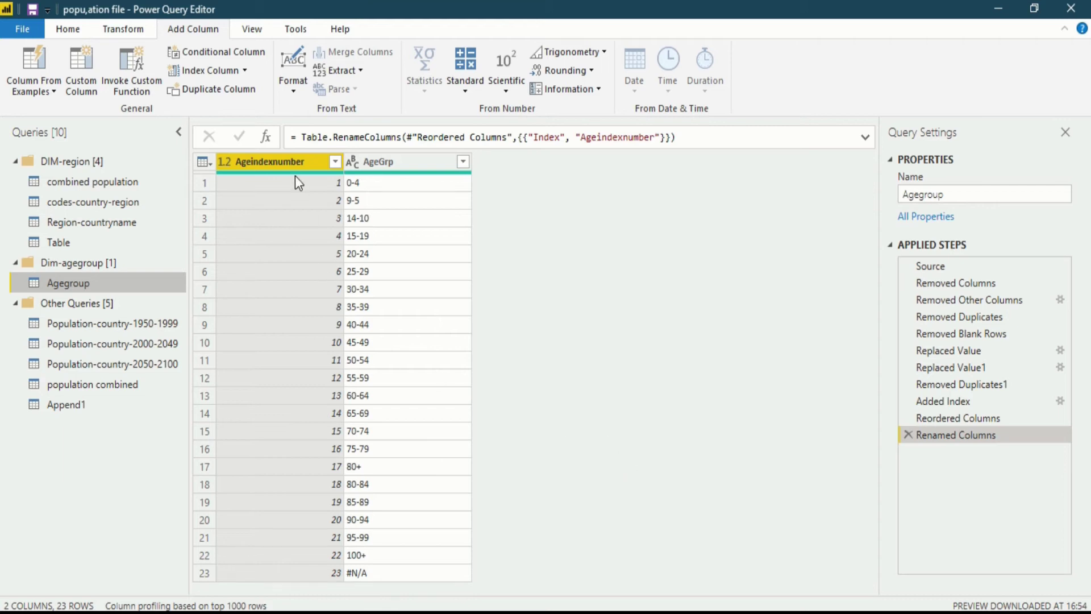
Step: Review the combined population and codes-country-region queries, ending back on the Agegroup query
ctrl+click(352, 165)
click(104, 188)
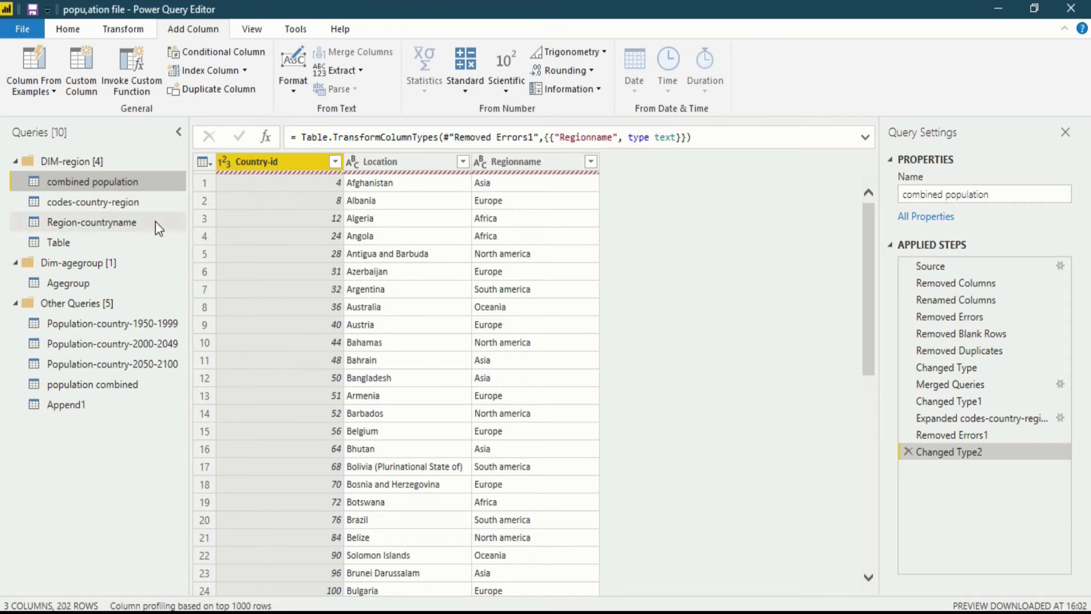
click(149, 204)
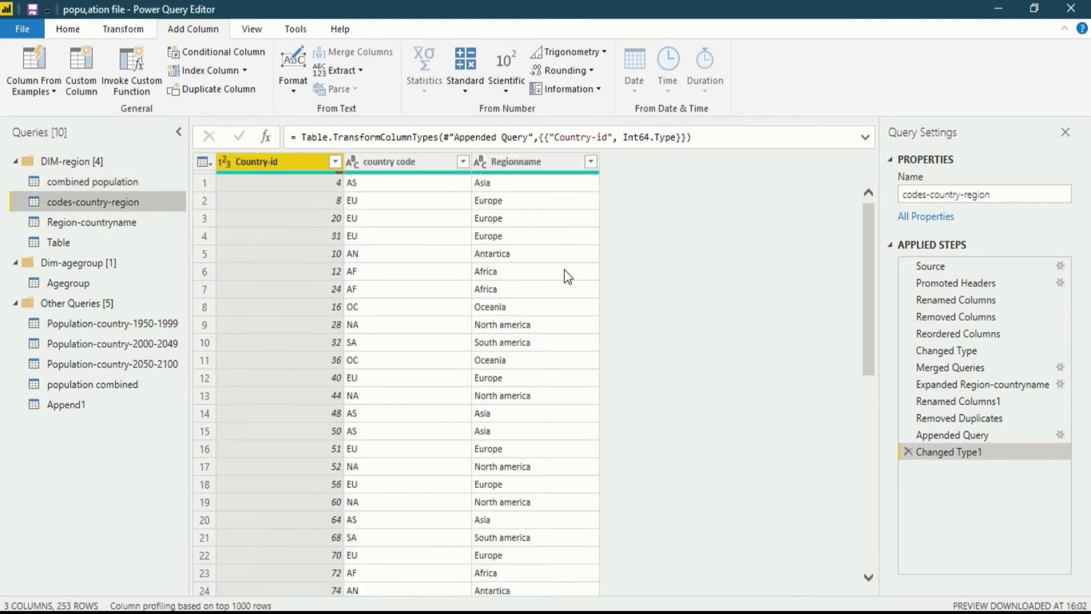
click(91, 182)
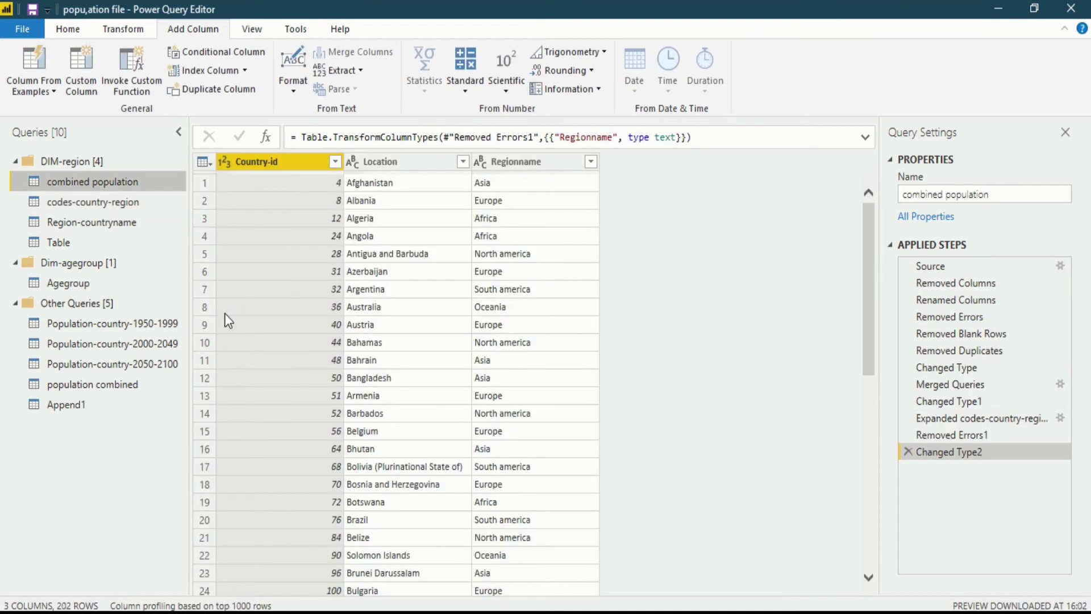
click(114, 285)
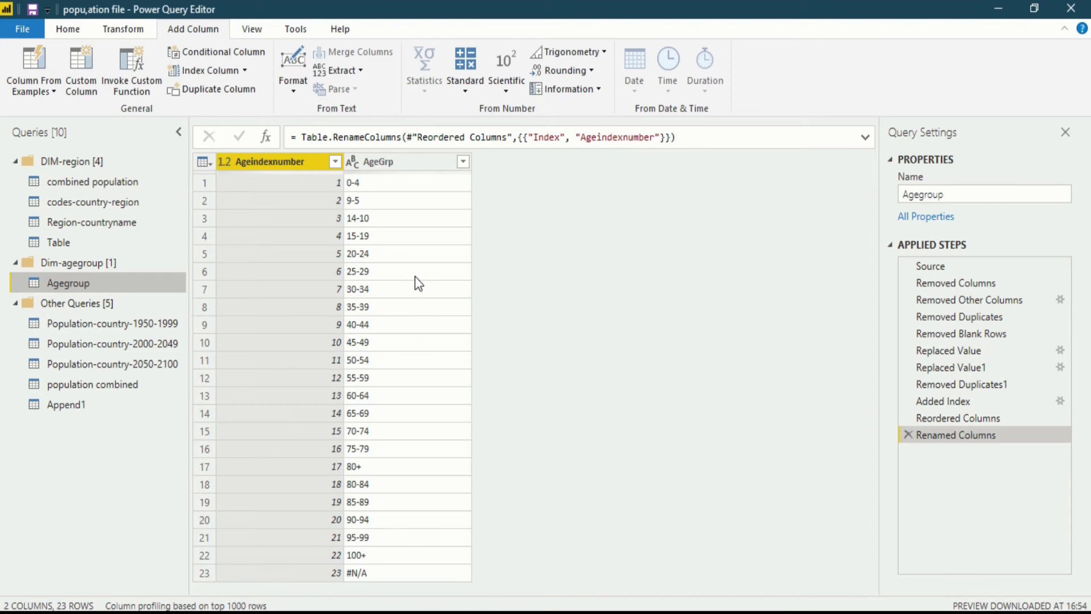
Step: Replace the value 9-5 with 5-9 in the AgeGrp column of the Agegroup query
click(410, 163)
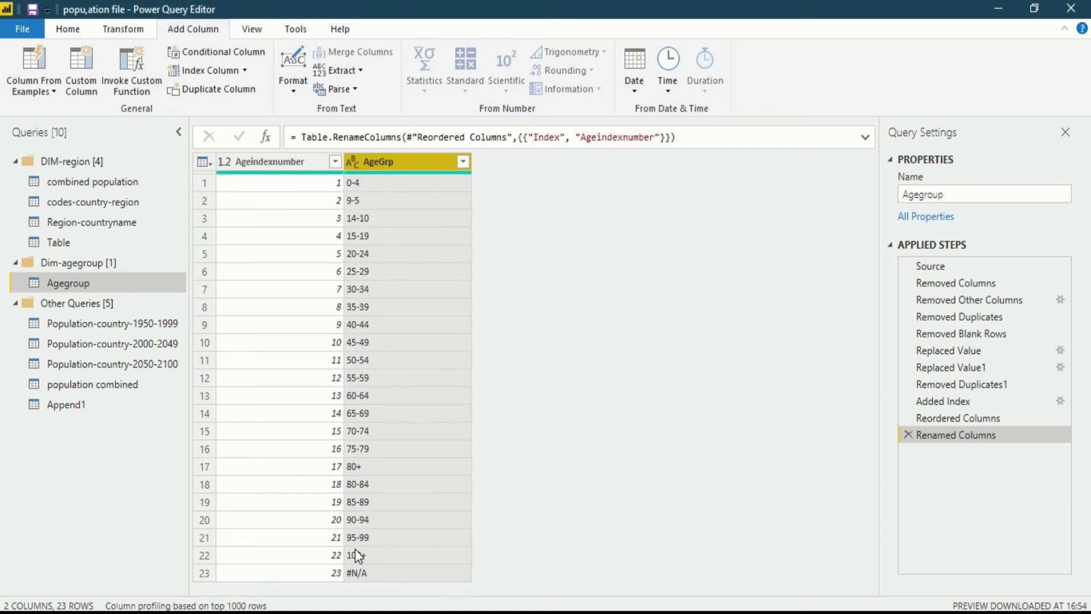
click(359, 202)
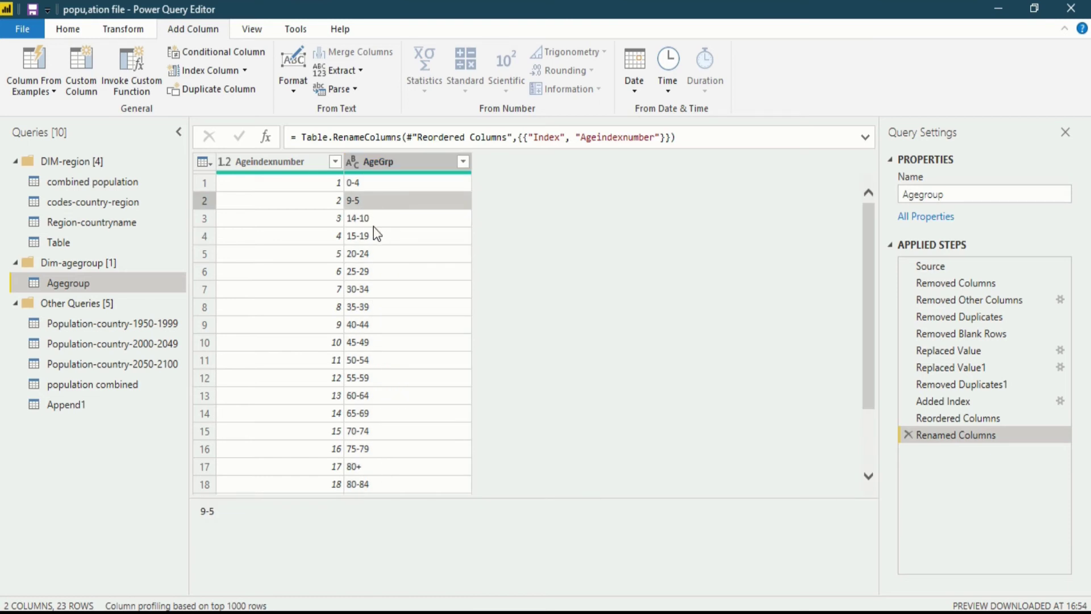
click(72, 33)
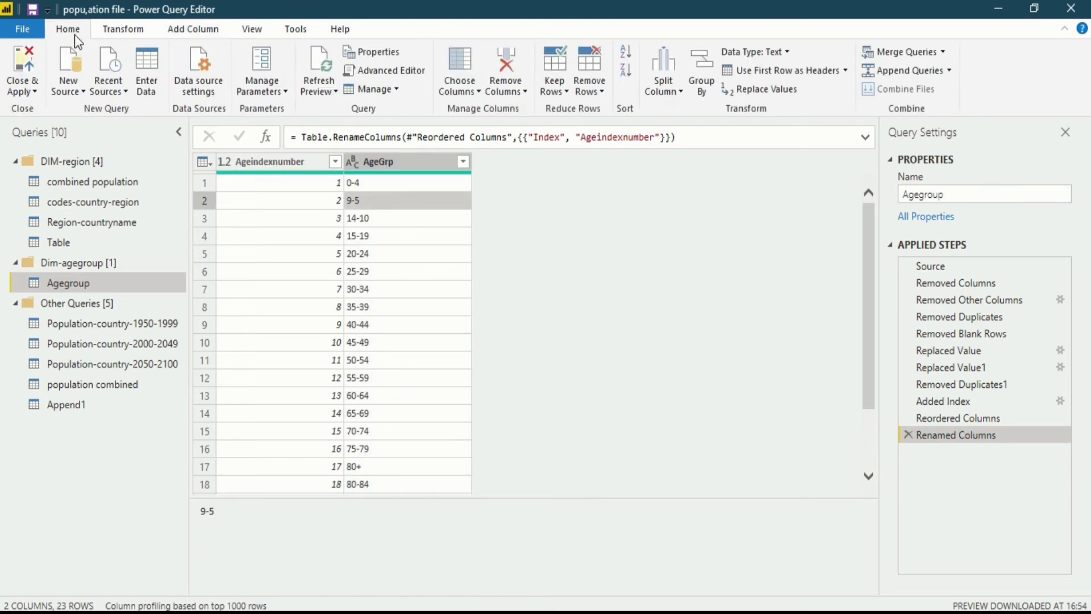
click(755, 90)
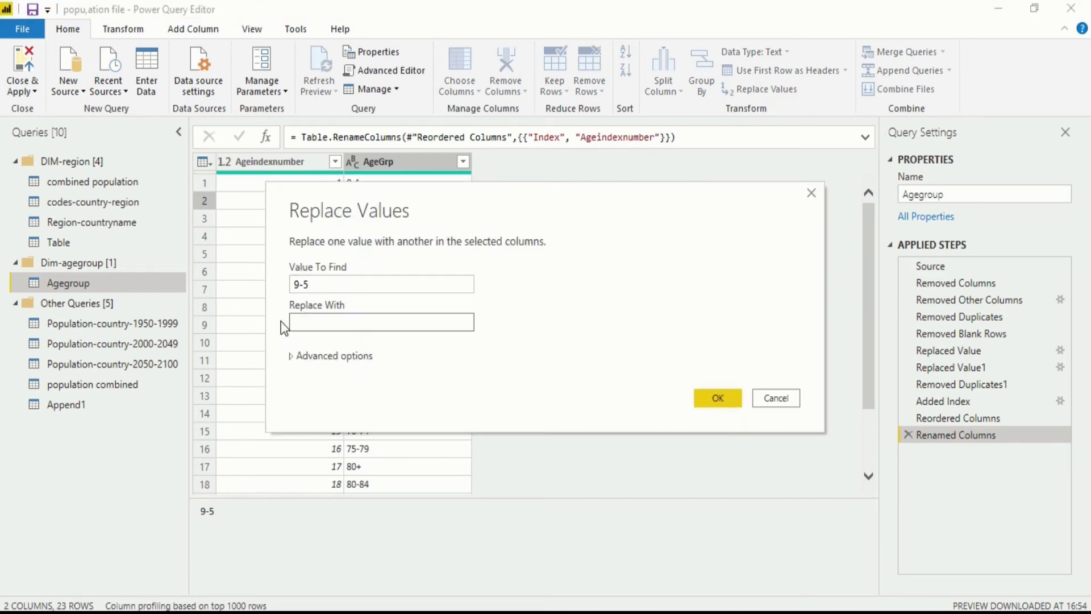
click(308, 327)
text(5-9)
click(733, 397)
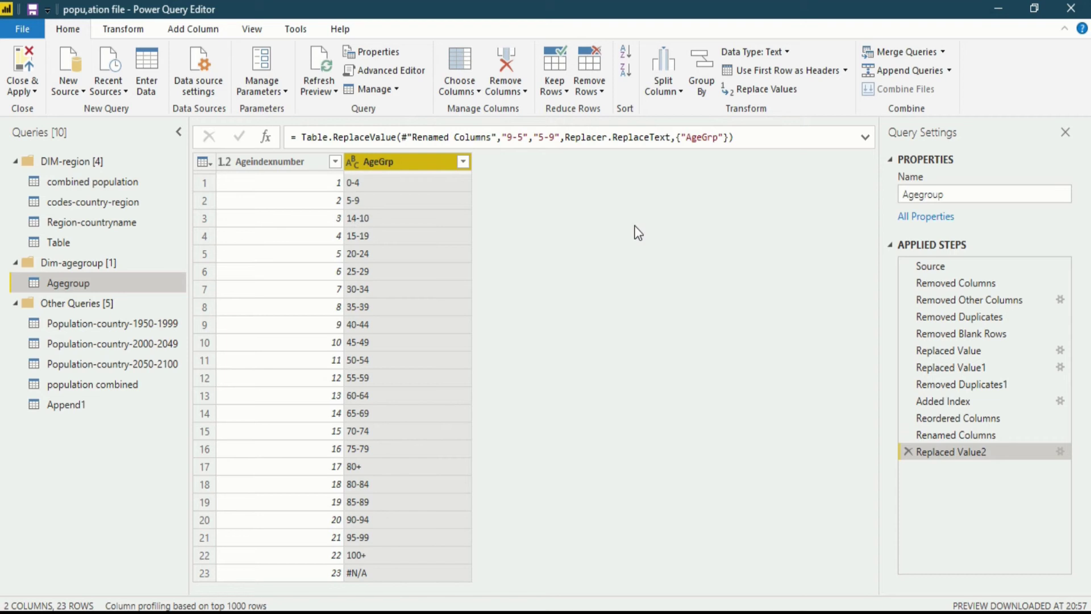
Step: Replace the value 14-10 with 10-14 in the AgeGrp column
click(367, 220)
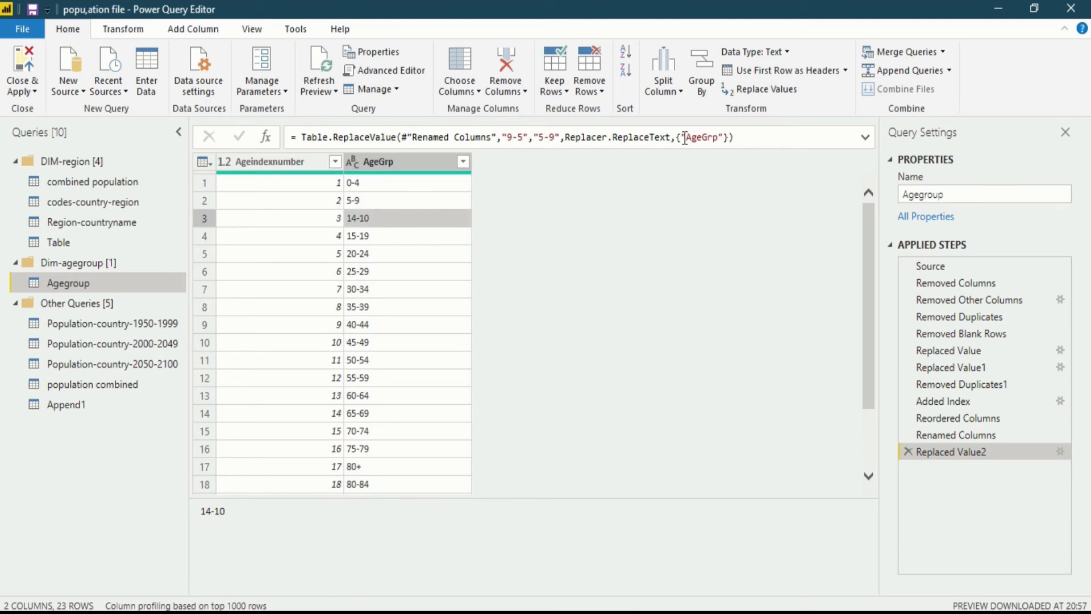
click(783, 98)
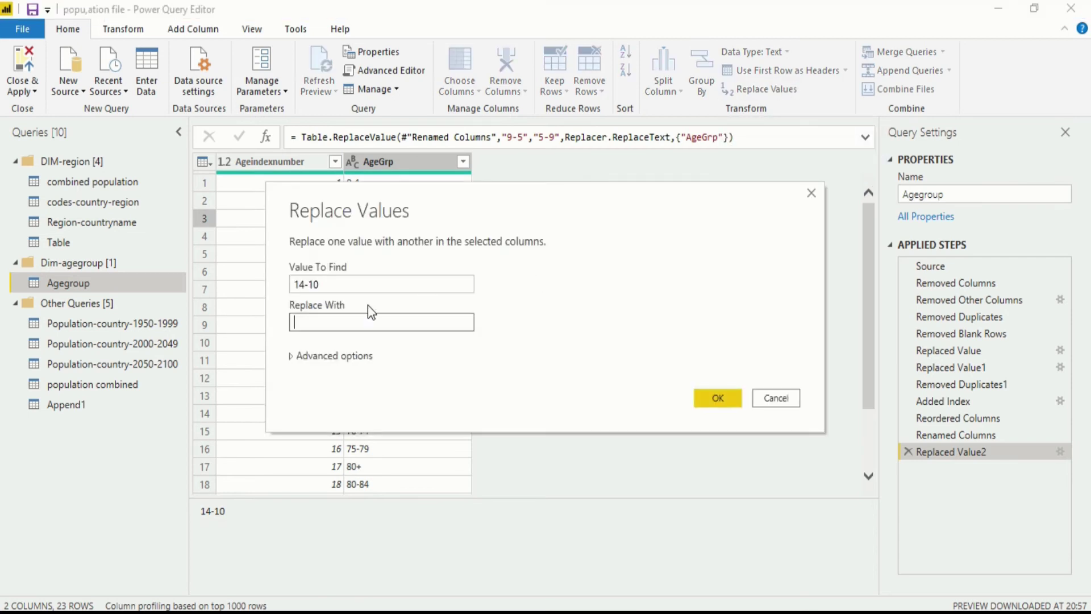
text(10-14)
click(717, 404)
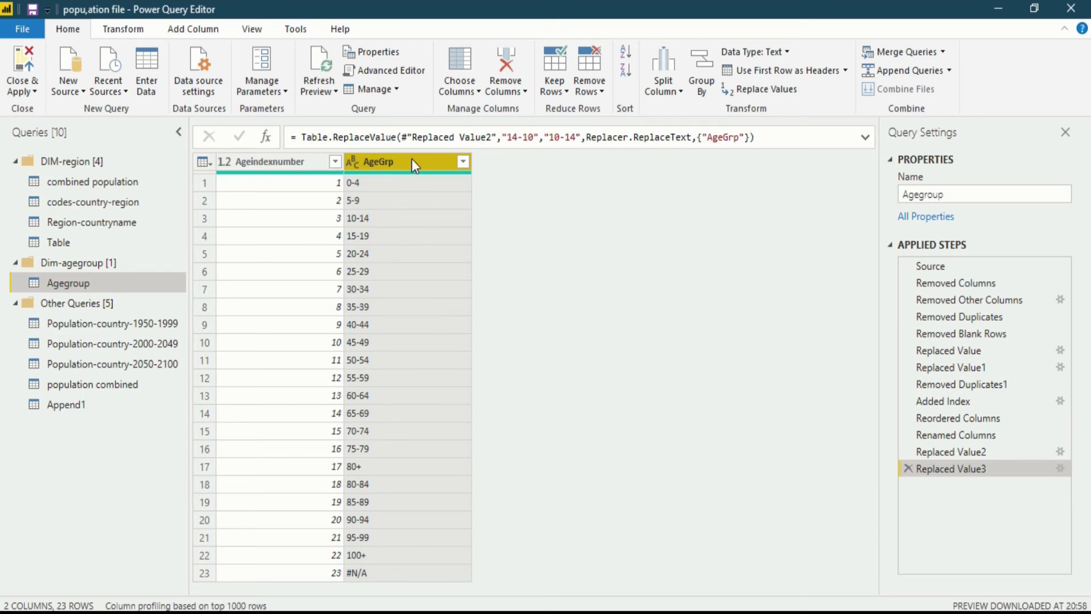
Step: Duplicate the AgeGrp column and replace "+" with nothing in the copy
click(165, 29)
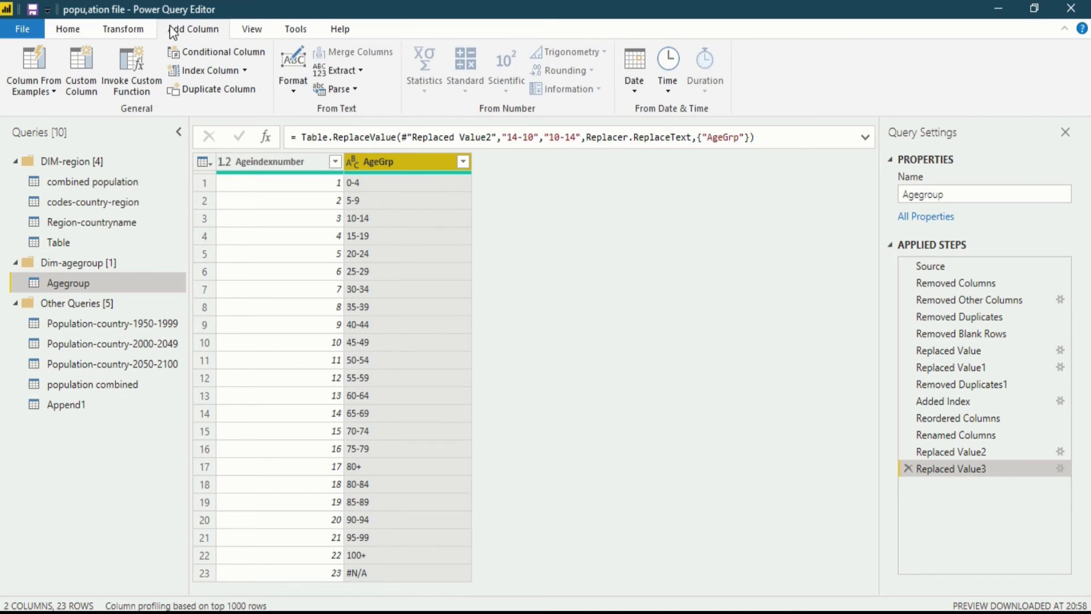
click(219, 91)
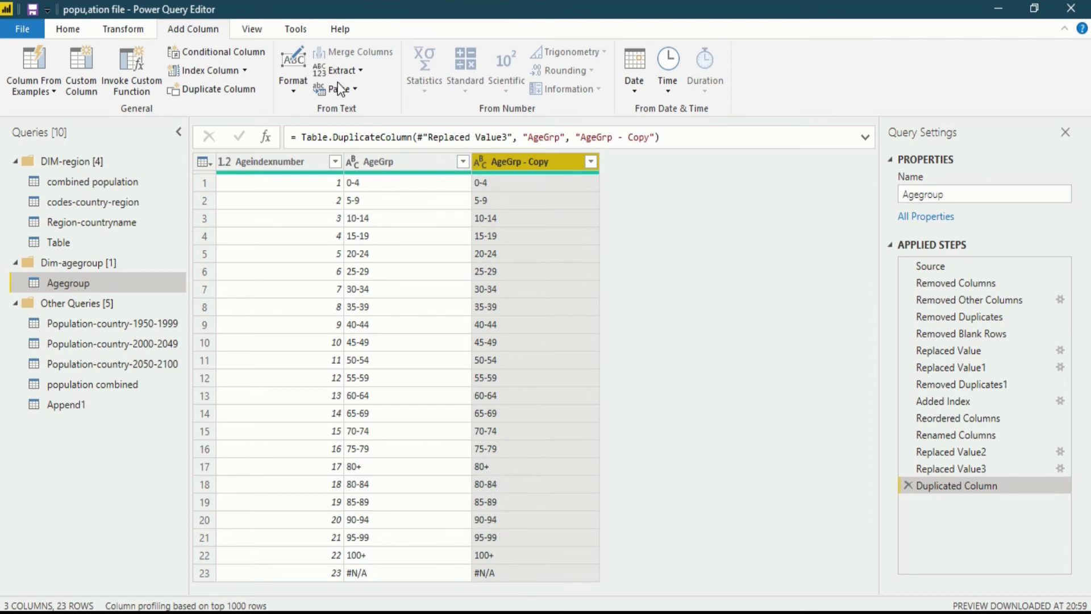
click(68, 29)
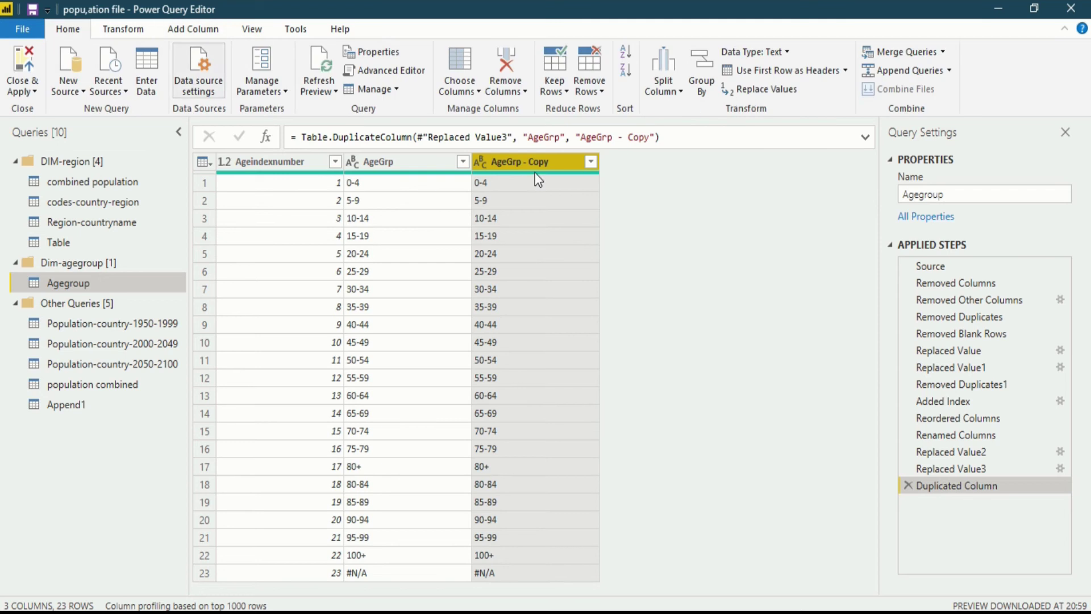
click(771, 94)
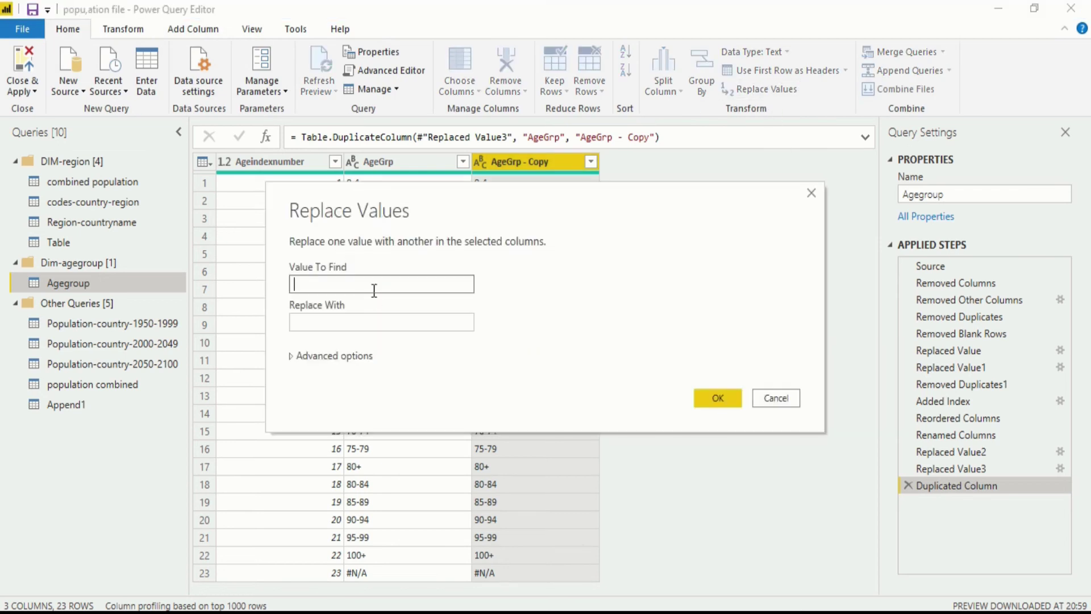
text(+)
click(323, 324)
click(717, 397)
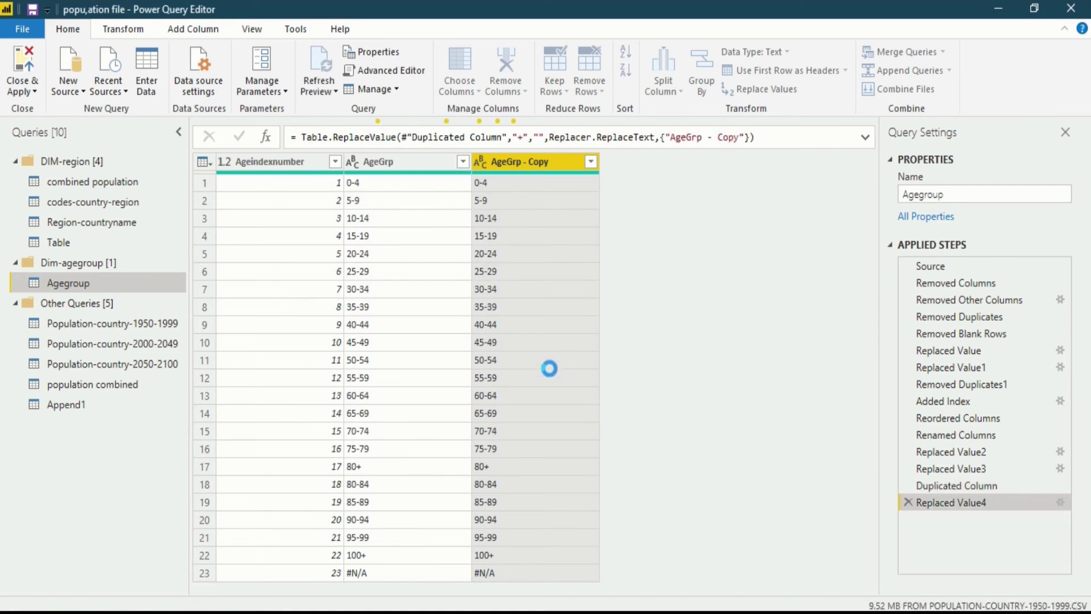
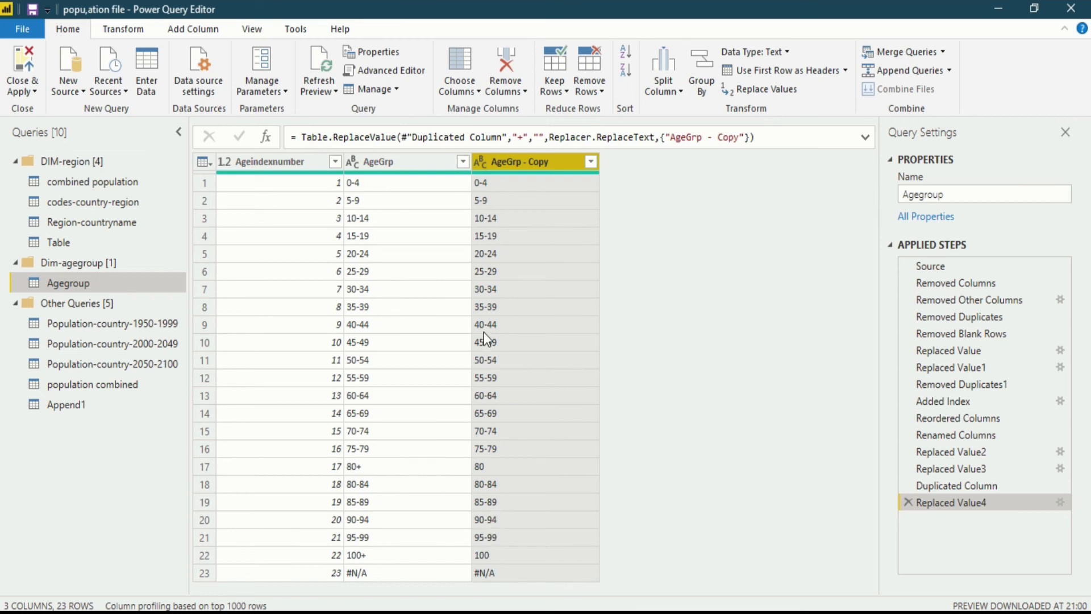
Step: Add a column that extracts the last 2 characters of the AgeGrp - Copy column
click(196, 33)
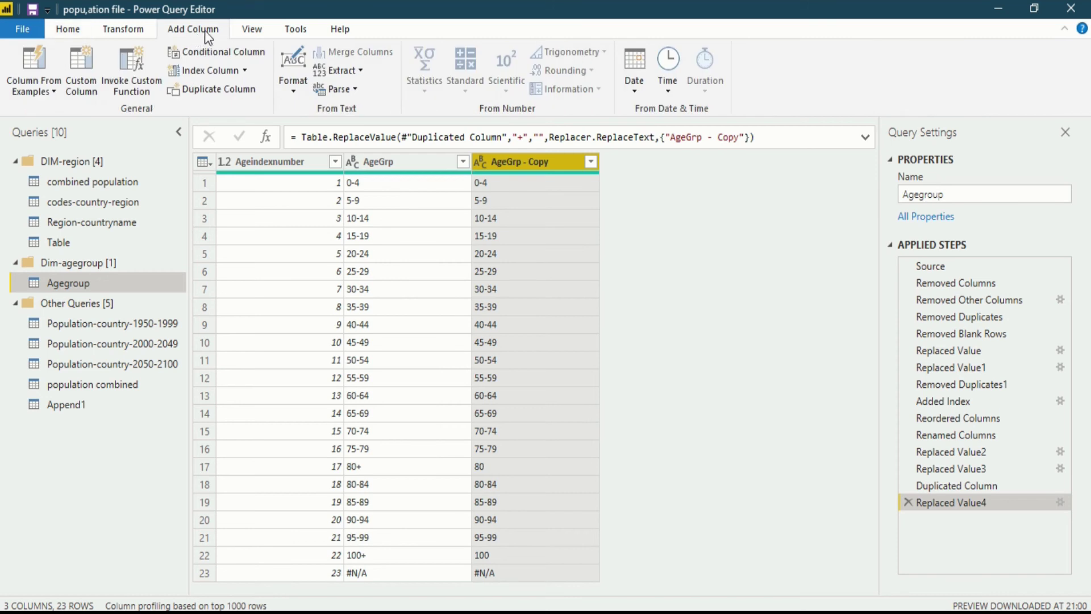
click(360, 71)
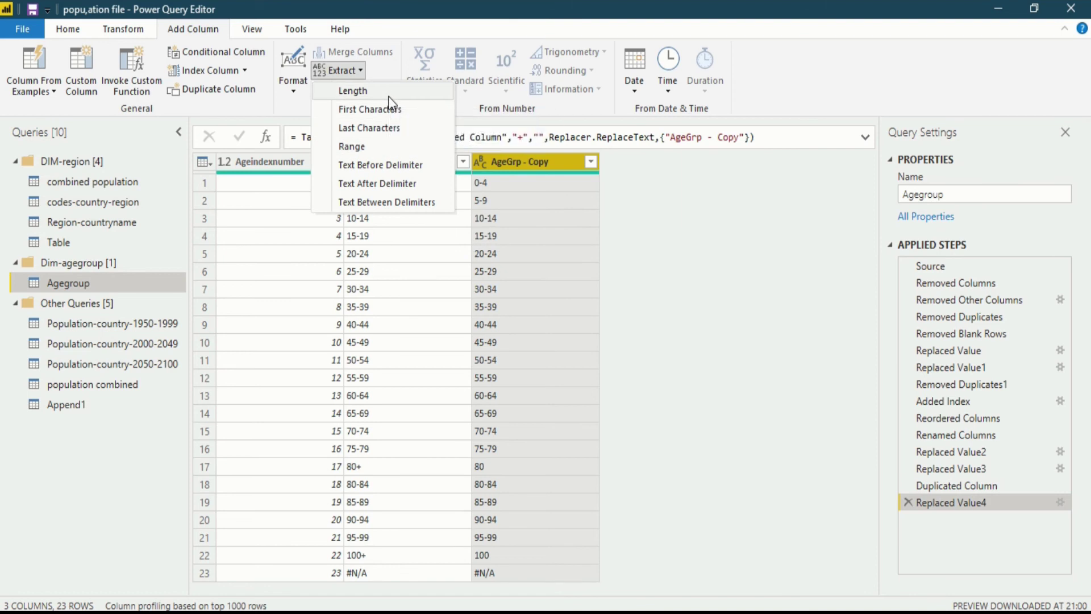
click(390, 127)
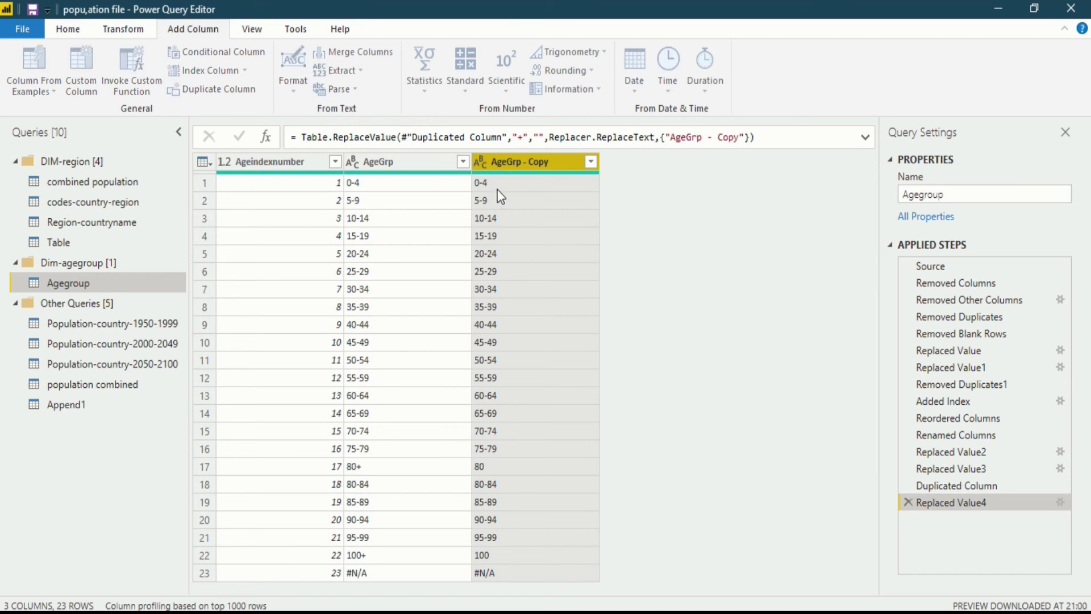
click(332, 316)
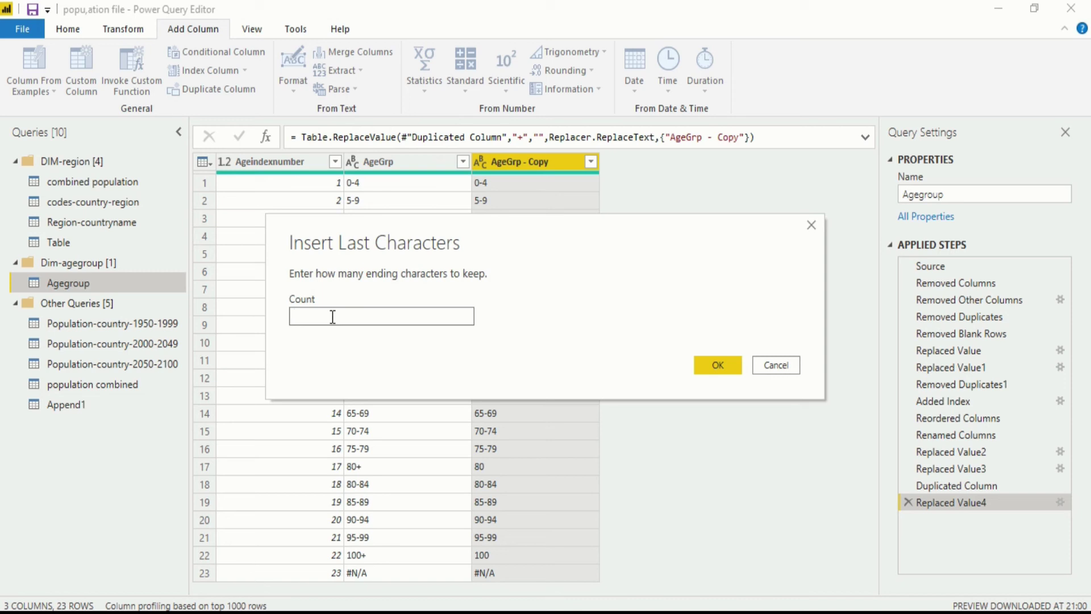
text(2)
click(724, 367)
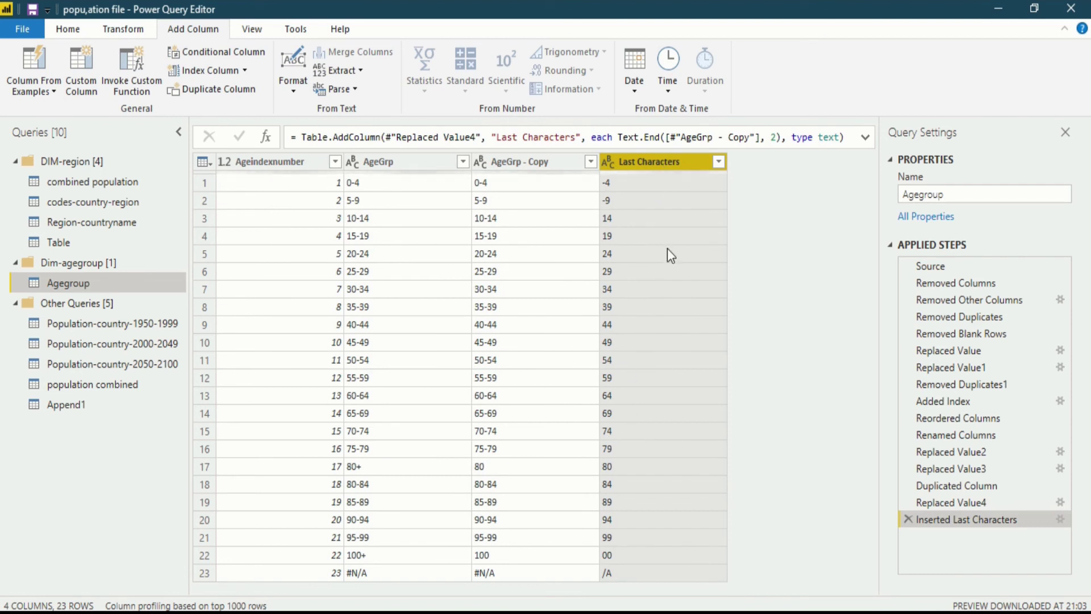
Step: Remove the AgeGrp - Copy column from the Agegroup query
click(555, 162)
click(689, 250)
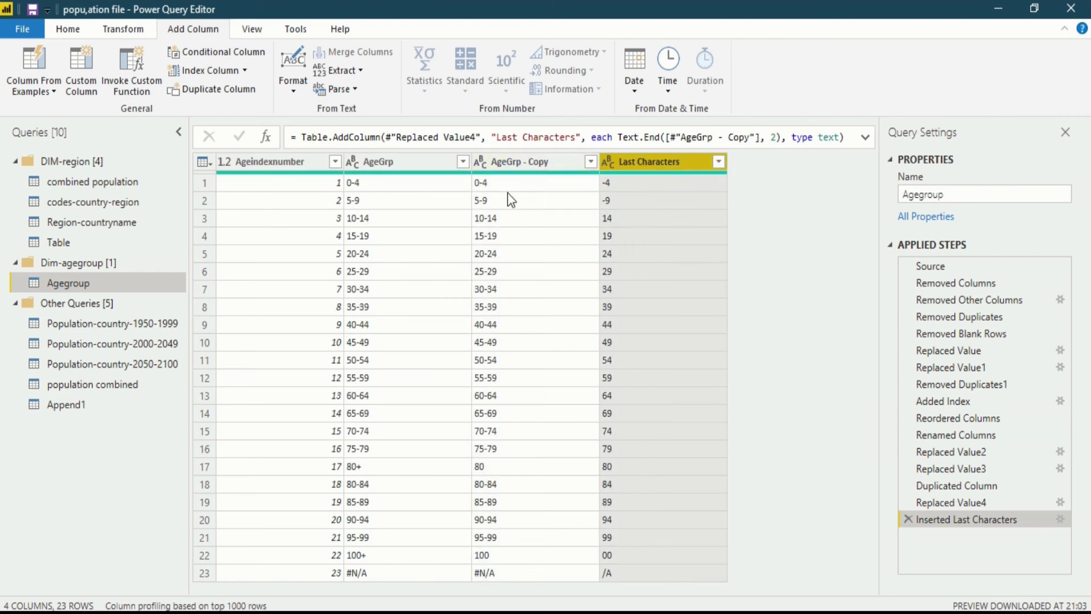
click(530, 163)
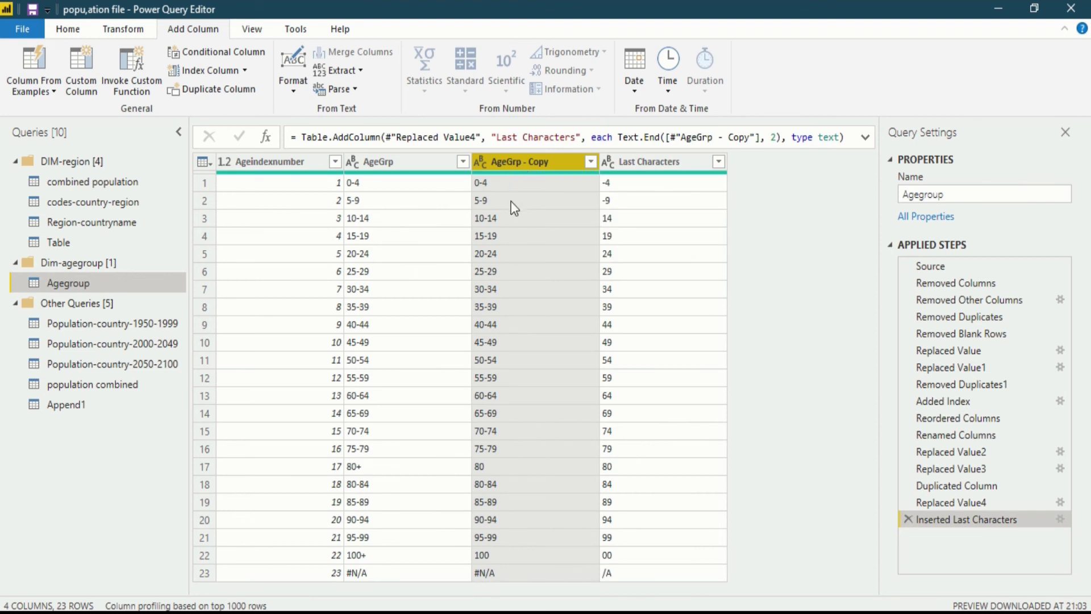
click(68, 31)
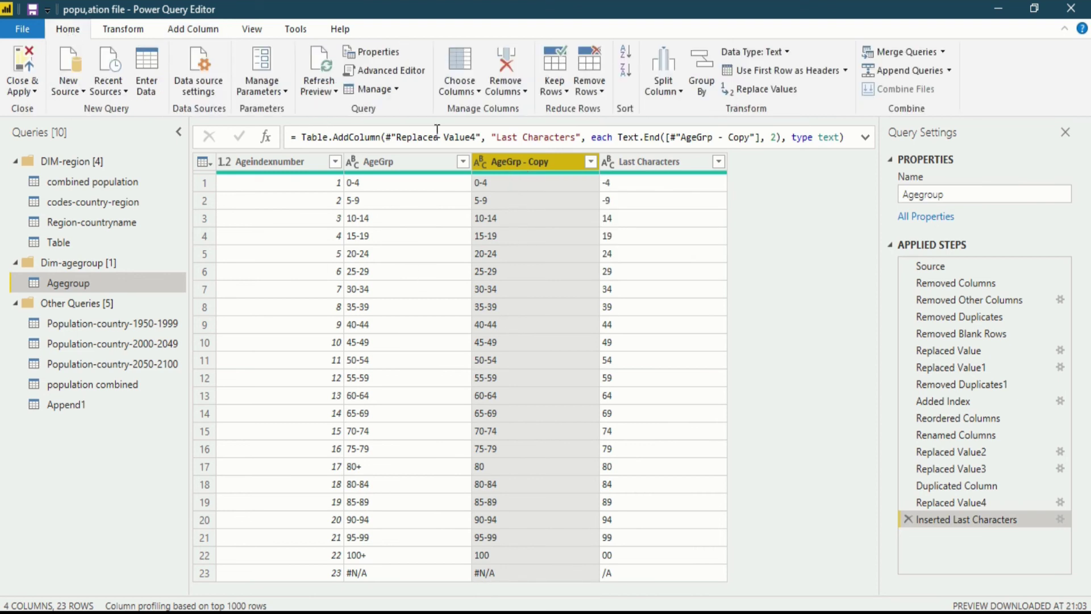
click(517, 66)
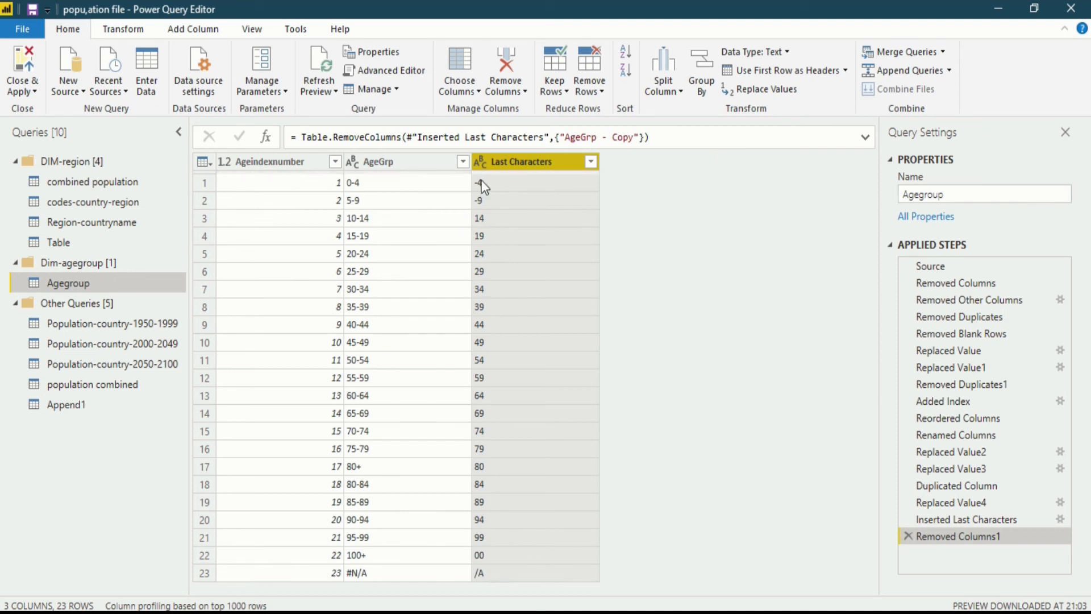
Step: Rename the Last Characters column as AgegroupMAX
double_click(524, 161)
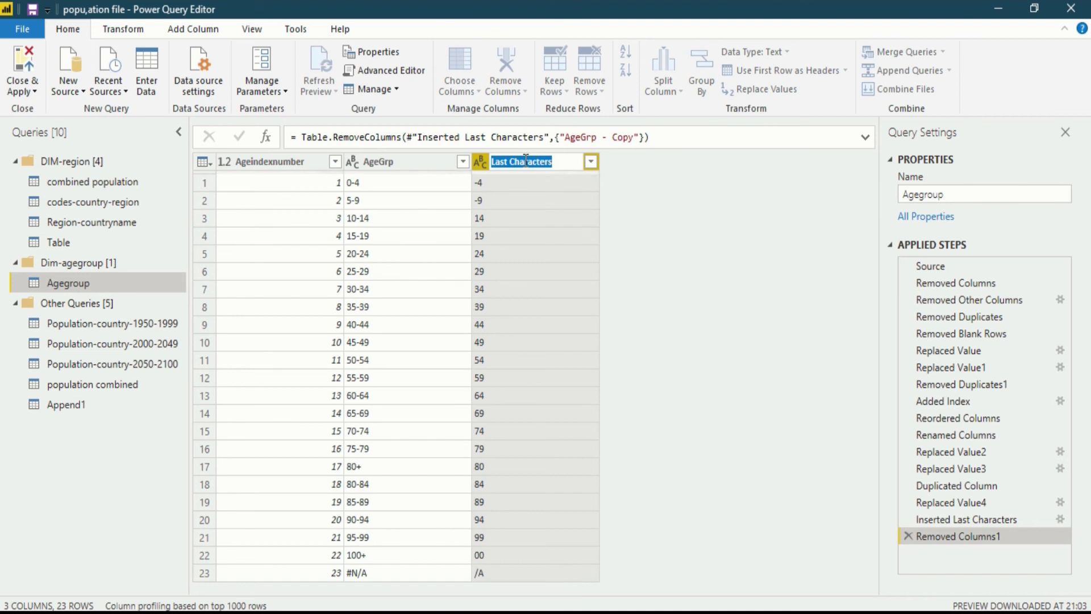
text(Agegroup)
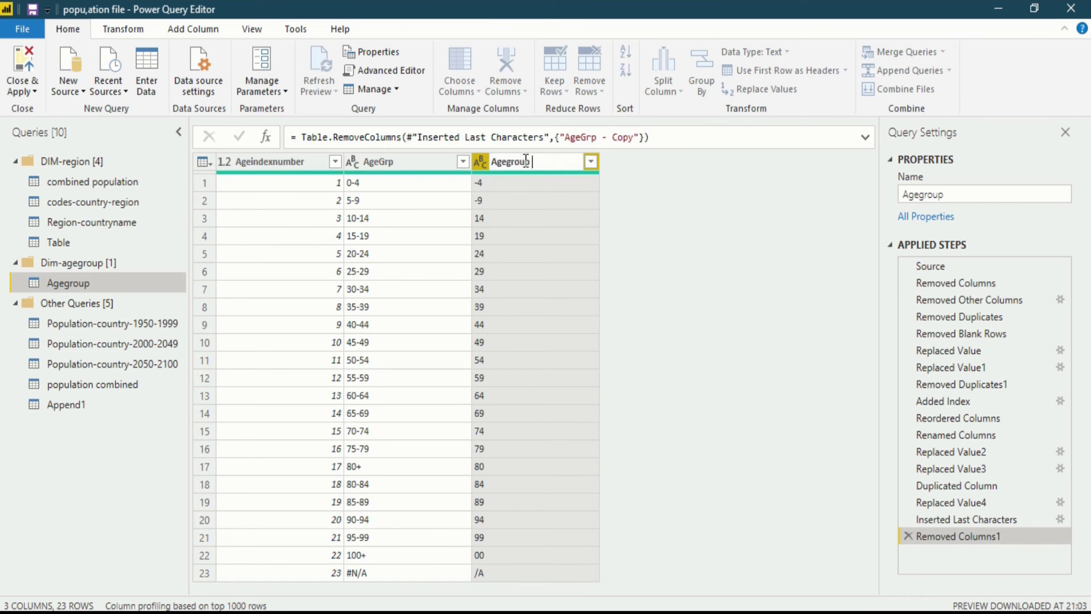
text(MAX)
key(Return)
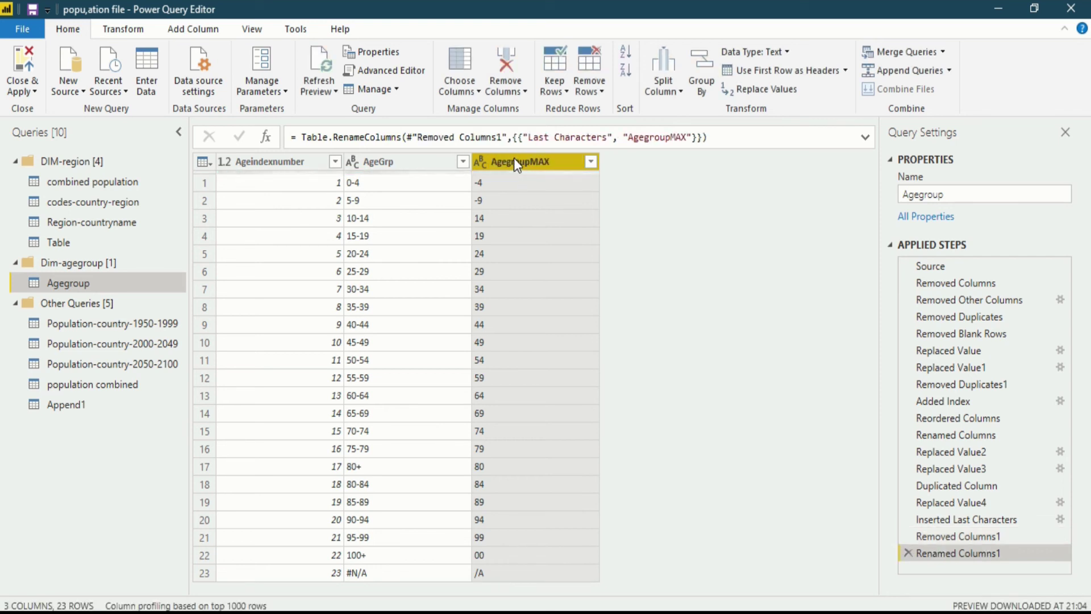
double_click(514, 161)
key(Escape)
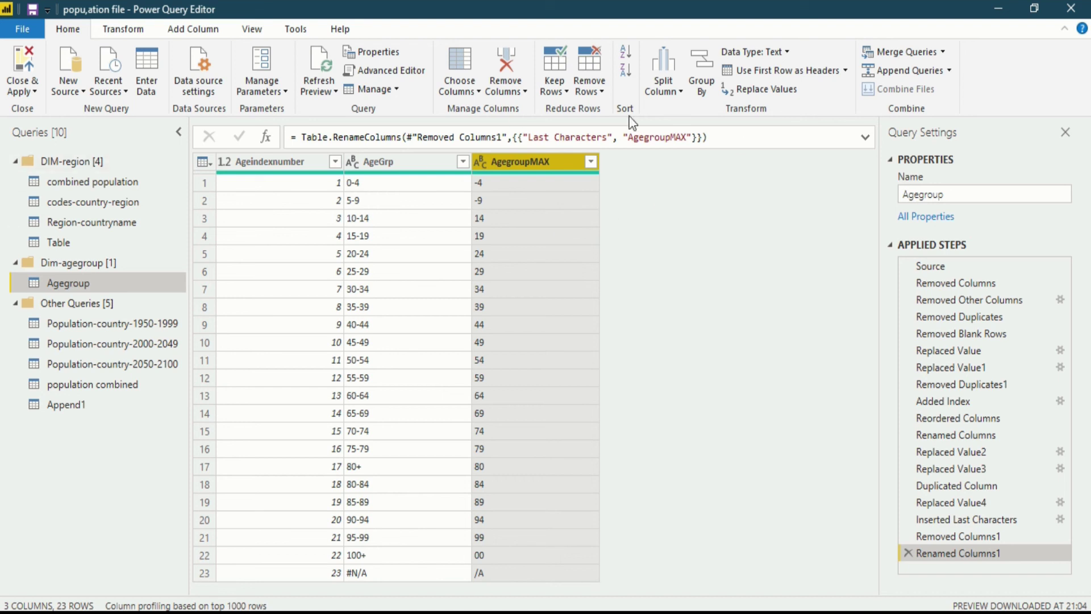
Step: Replace "-" with nothing in the AgegroupMAX column
click(767, 91)
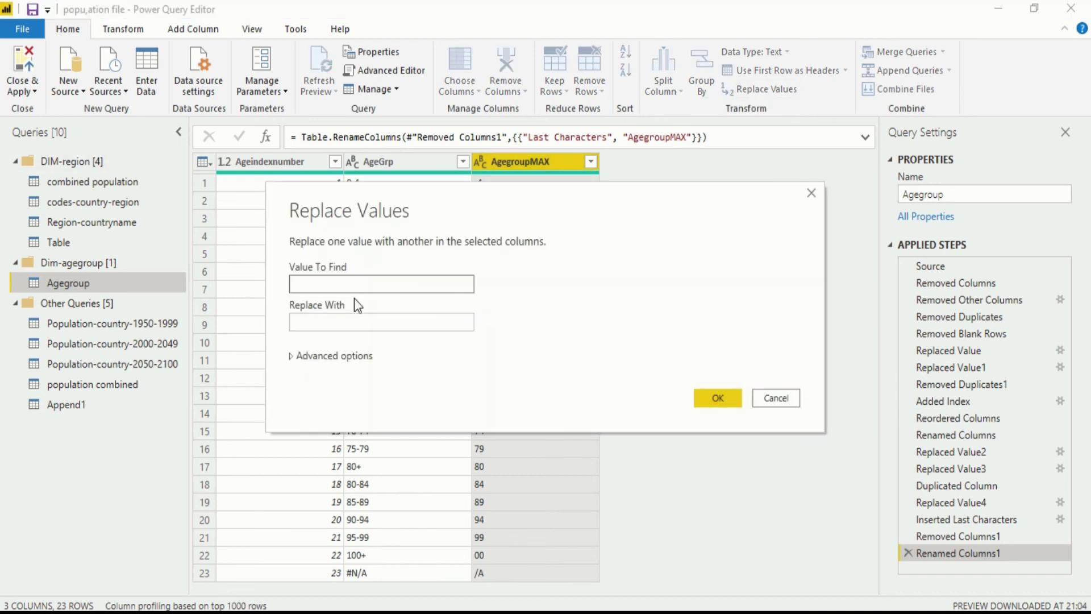
text(-)
click(717, 398)
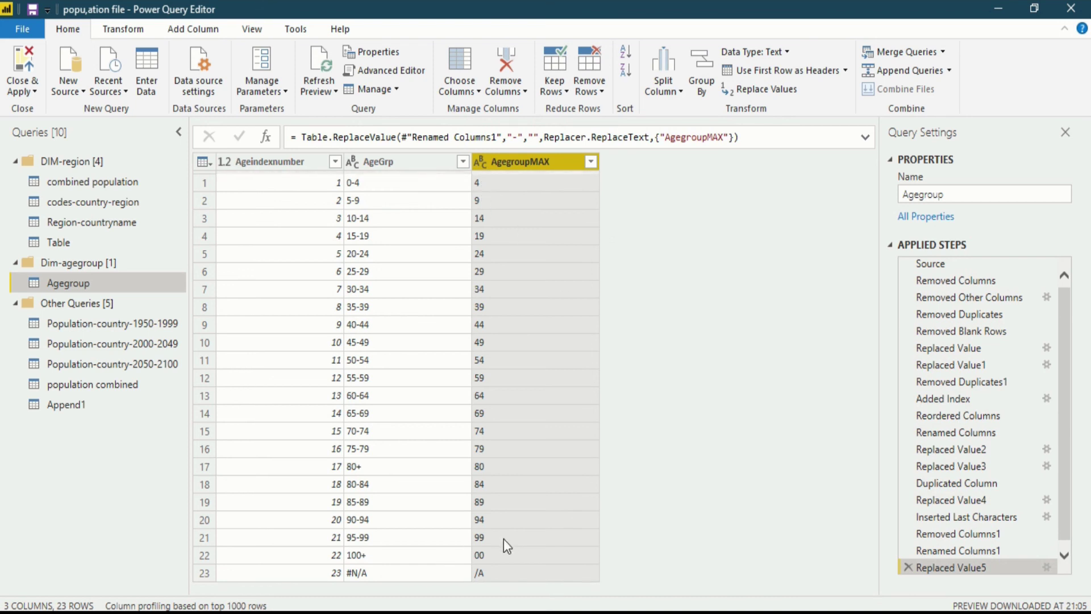
Step: Replace the value 00 with 100 in the AgegroupMAX column
click(487, 561)
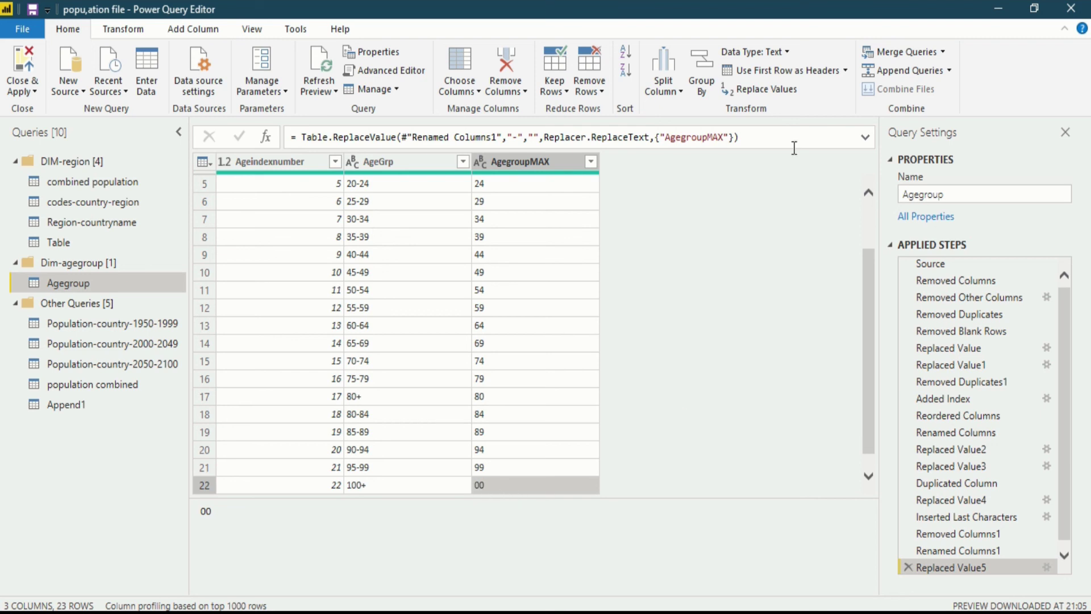
click(753, 87)
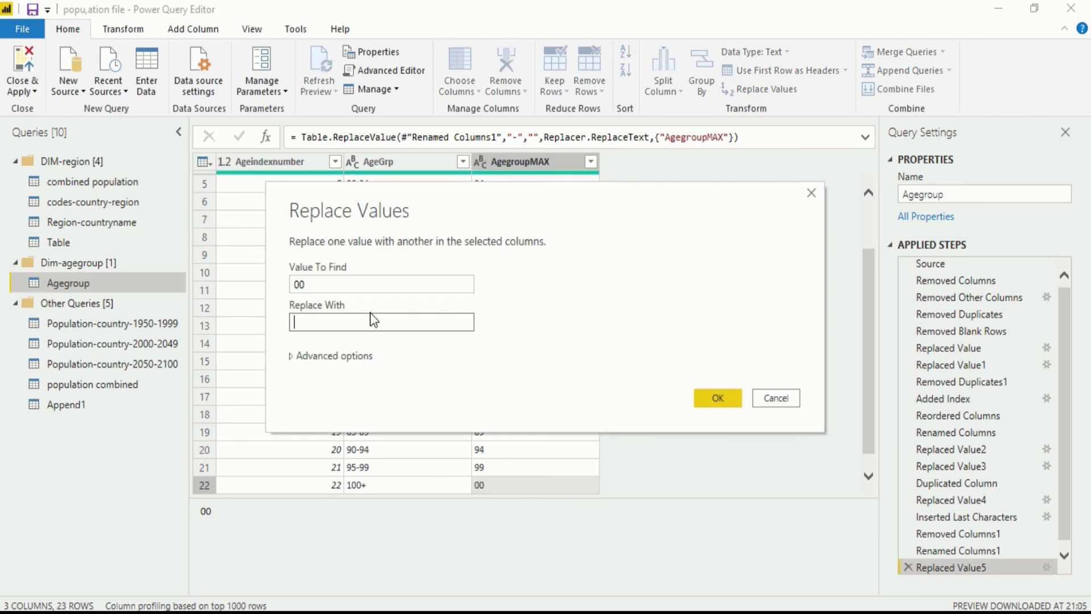
text(100)
click(716, 397)
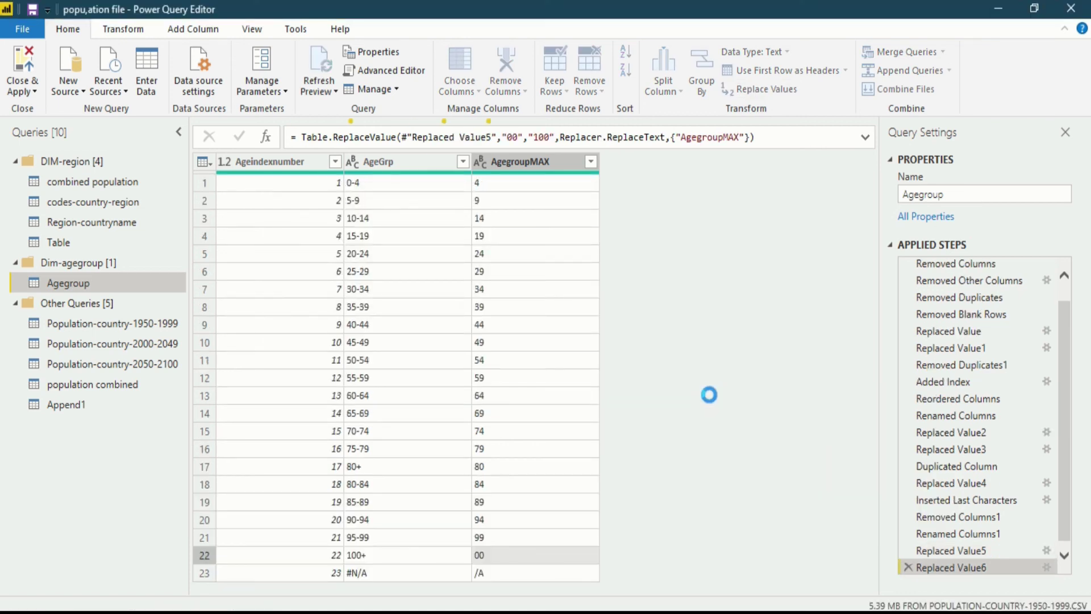